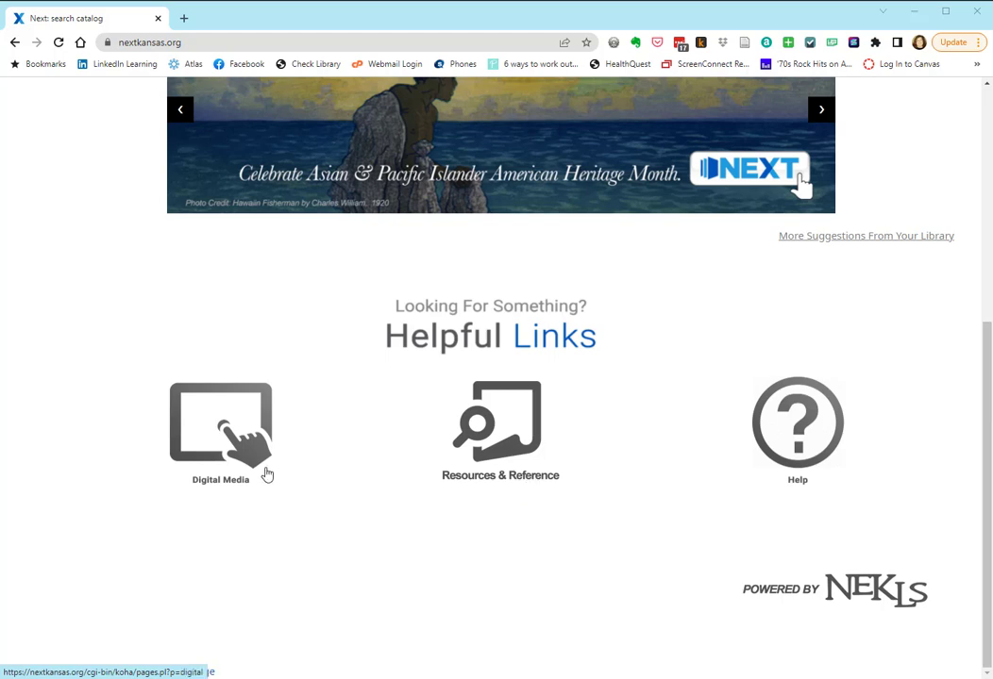
# Open Help and review the Member Libraries, Support, Map and State Library Card topics
pyautogui.click(807, 457)
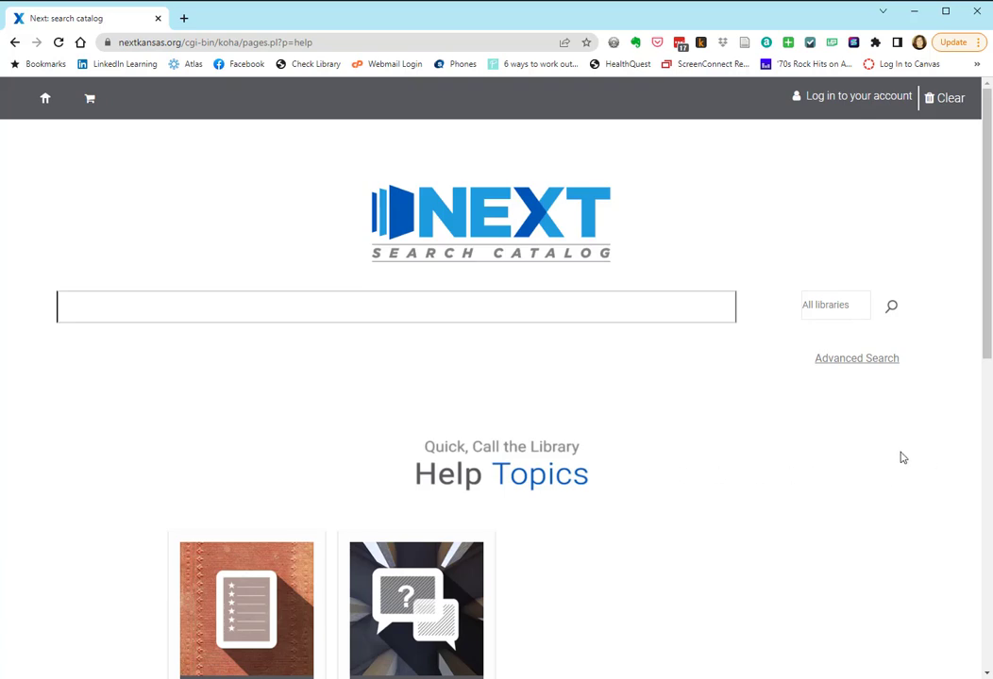
pyautogui.scroll(-2, 899, 456)
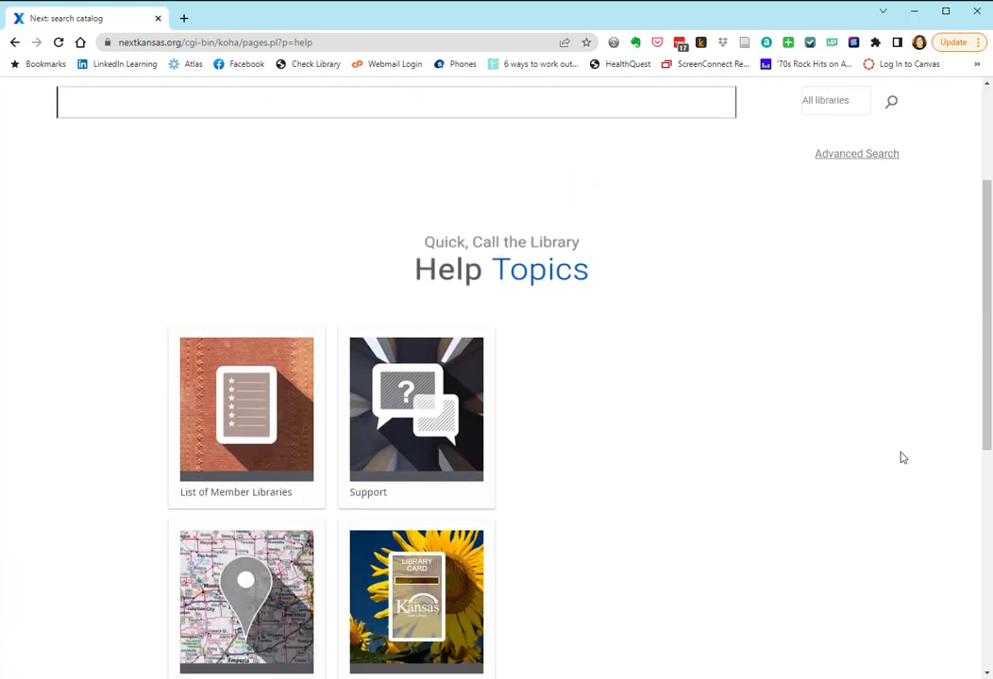
pyautogui.scroll(-1, 901, 458)
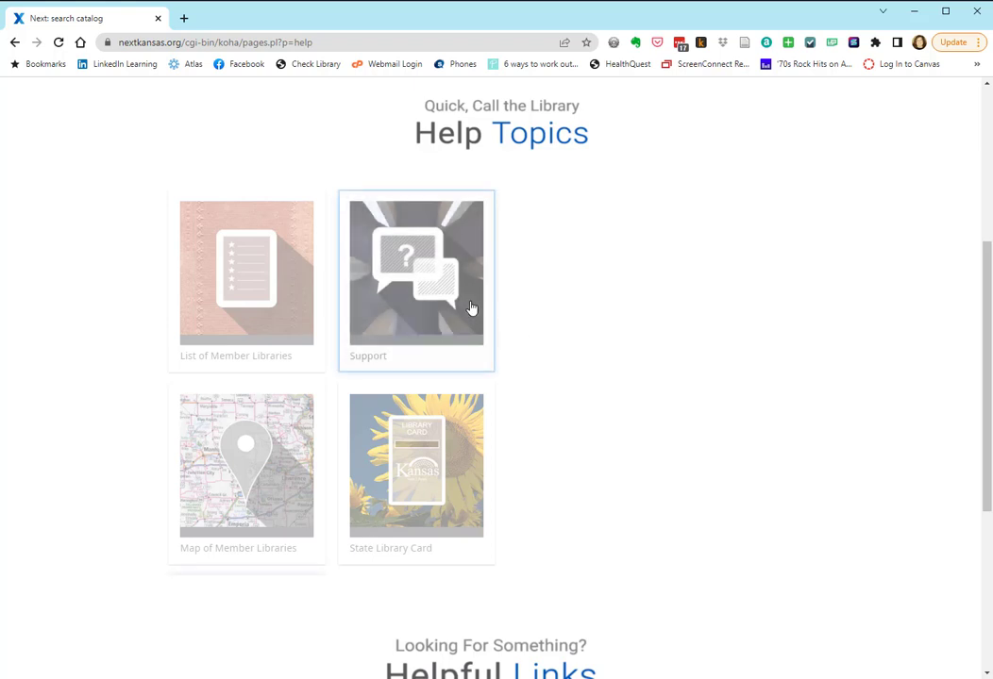
pyautogui.scroll(-1, 626, 395)
pyautogui.scroll(-2, 625, 394)
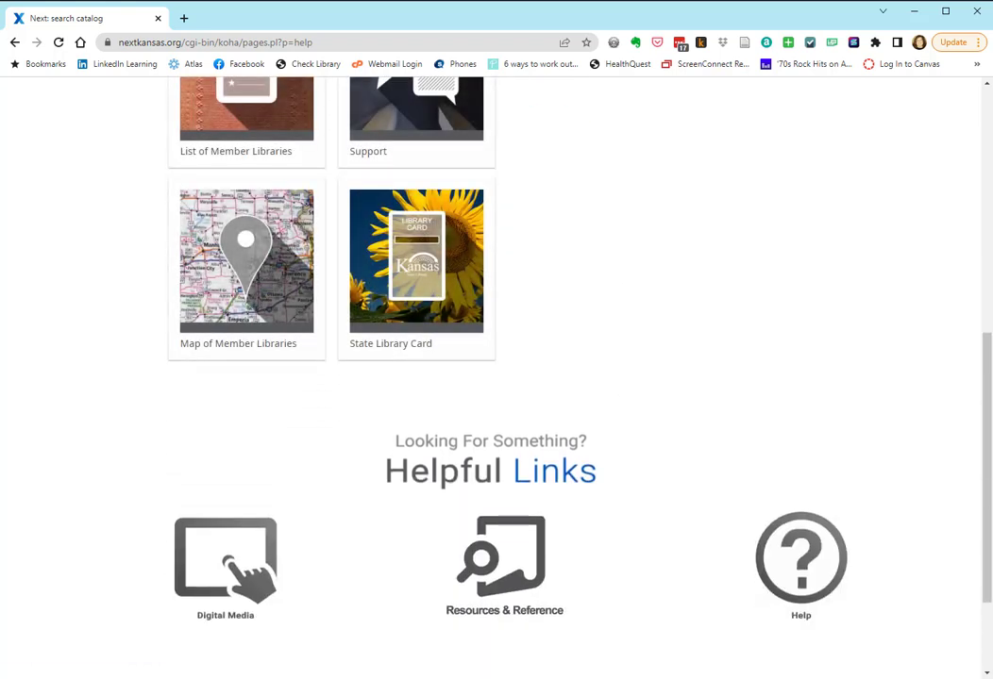
pyautogui.scroll(6, 479, 392)
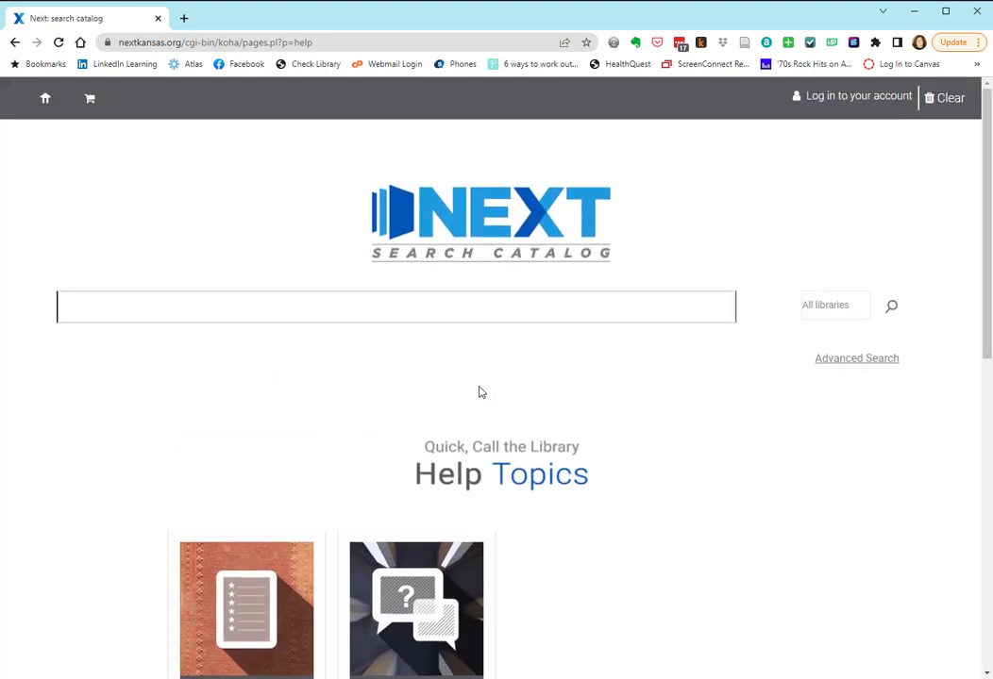
# Return to the catalog home page and enter 'green' in the search box
pyautogui.click(346, 183)
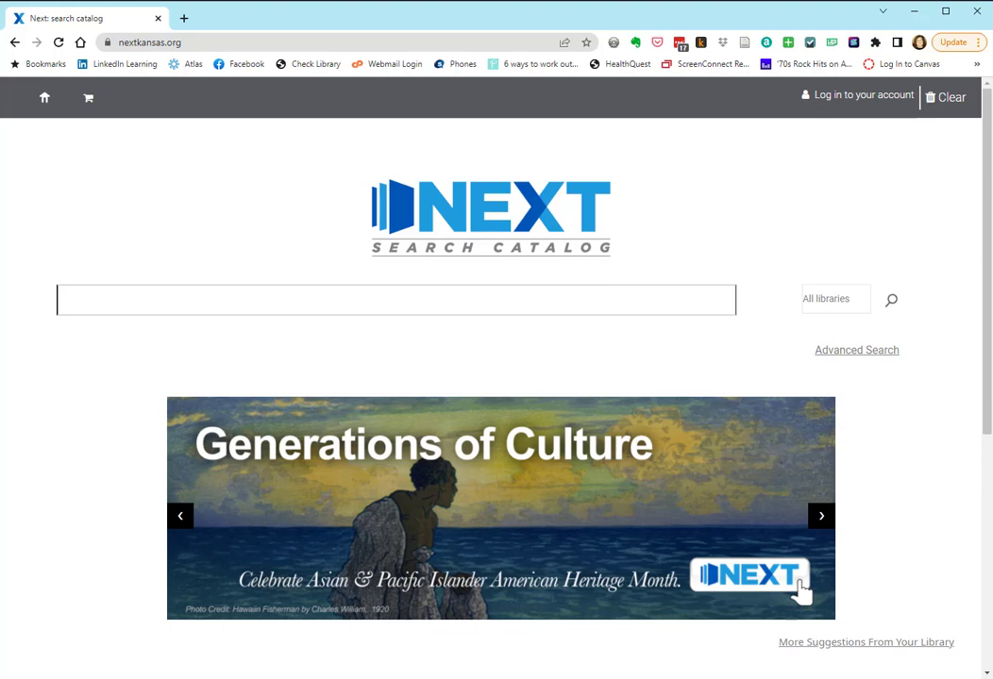
pyautogui.click(283, 300)
pyautogui.write('green')
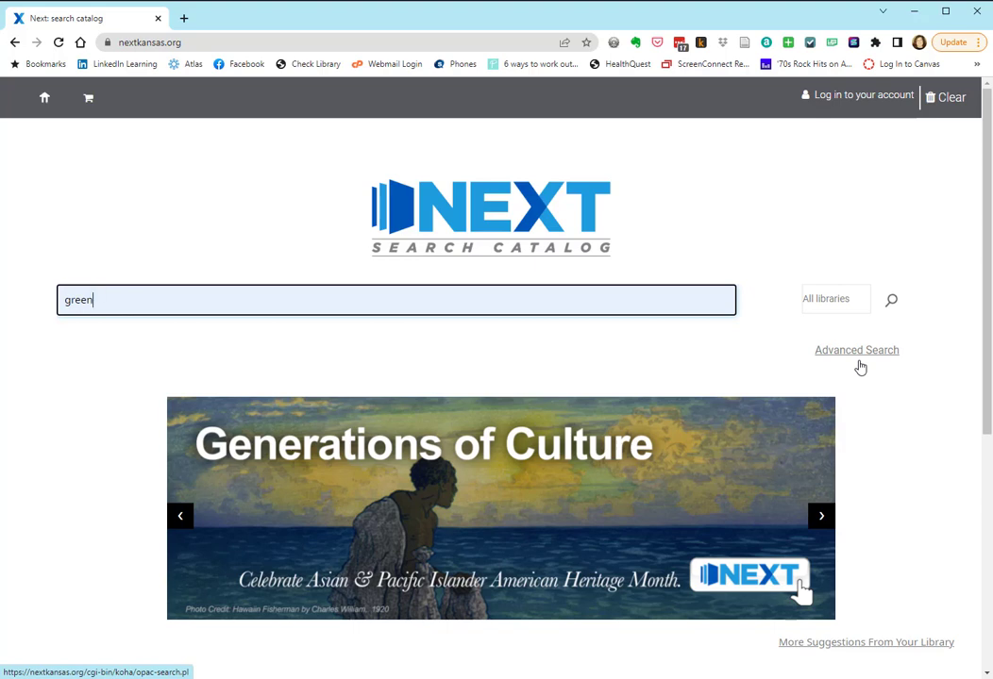
# Search all libraries for 'green', bringing up 6782 results
pyautogui.click(842, 298)
pyautogui.click(891, 300)
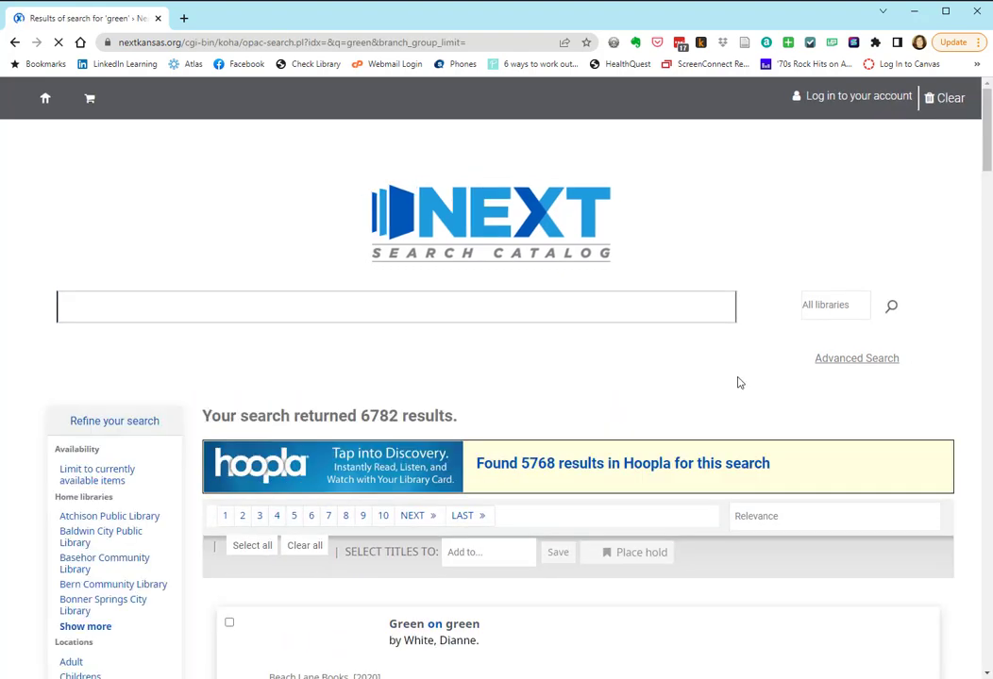
pyautogui.scroll(-2, 699, 404)
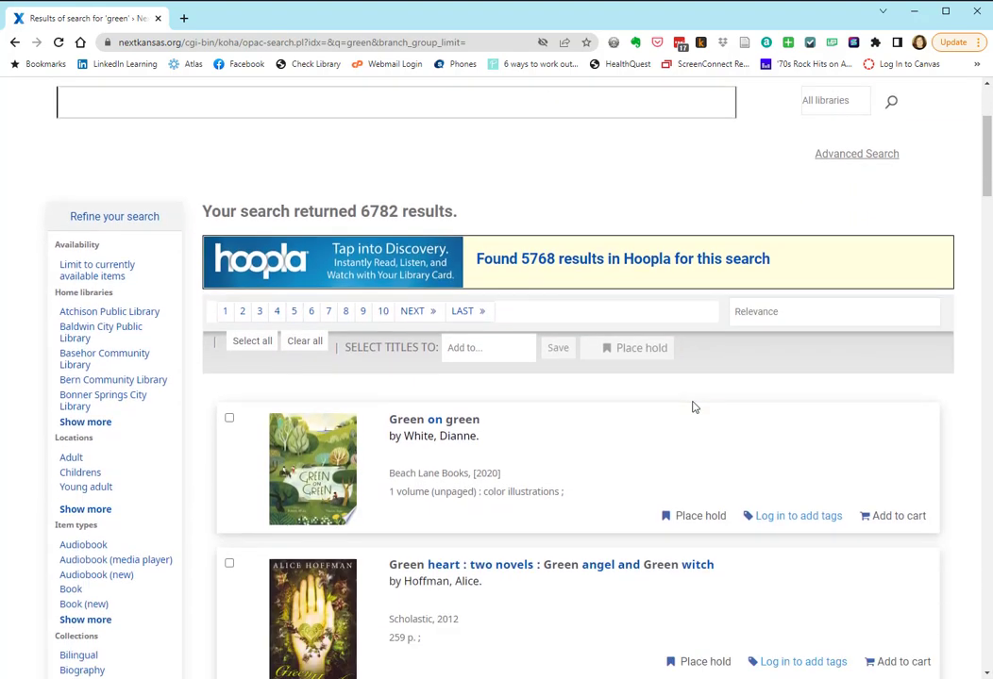
pyautogui.scroll(-1, 694, 407)
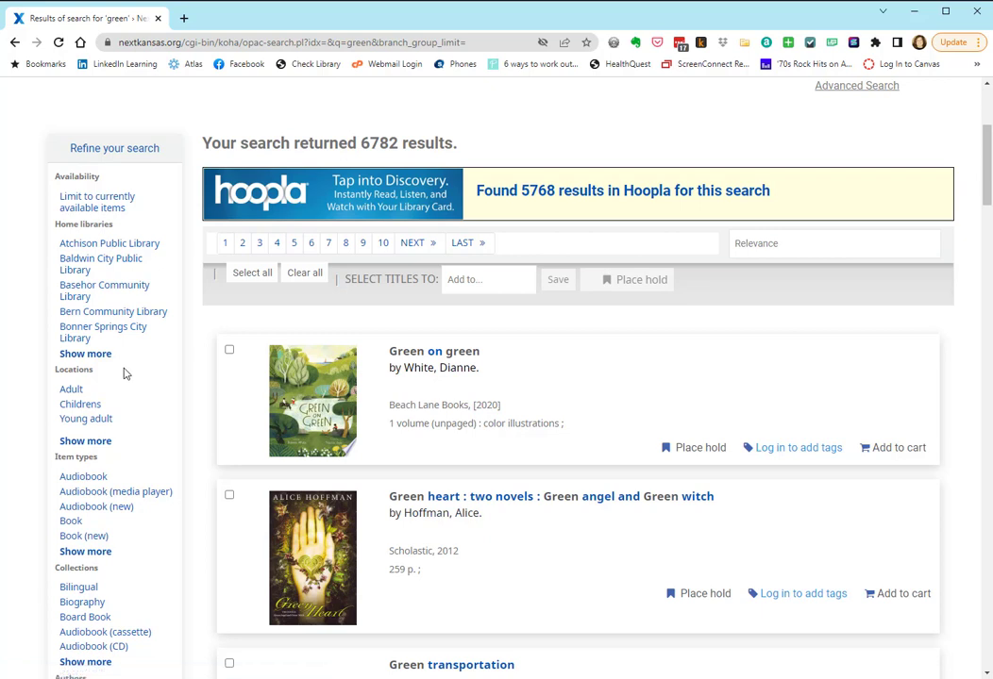
pyautogui.scroll(-3, 157, 423)
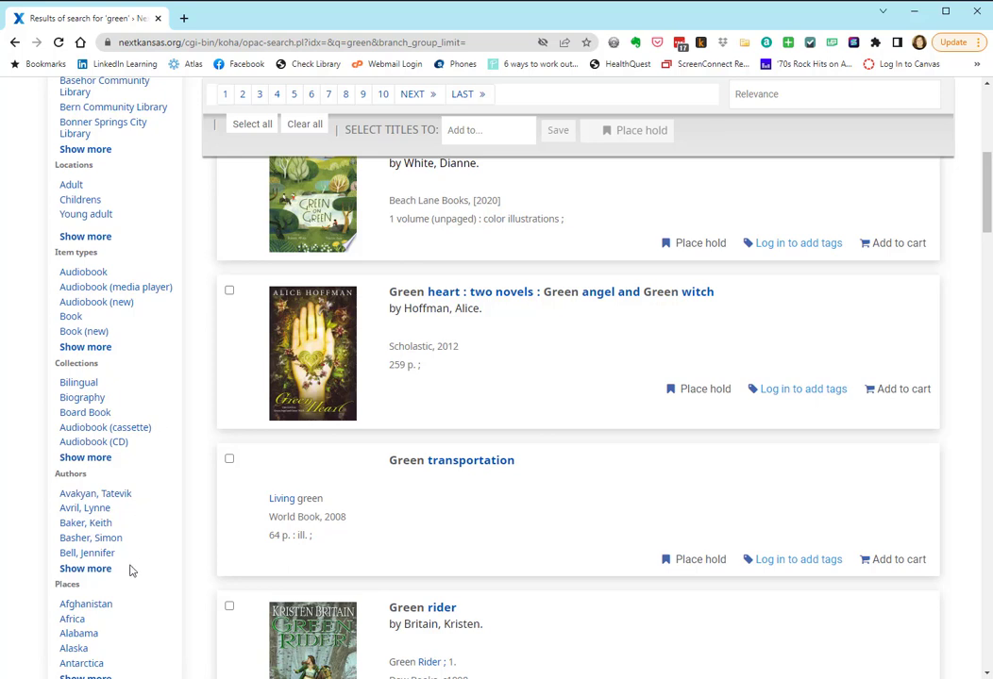
pyautogui.scroll(-2, 131, 568)
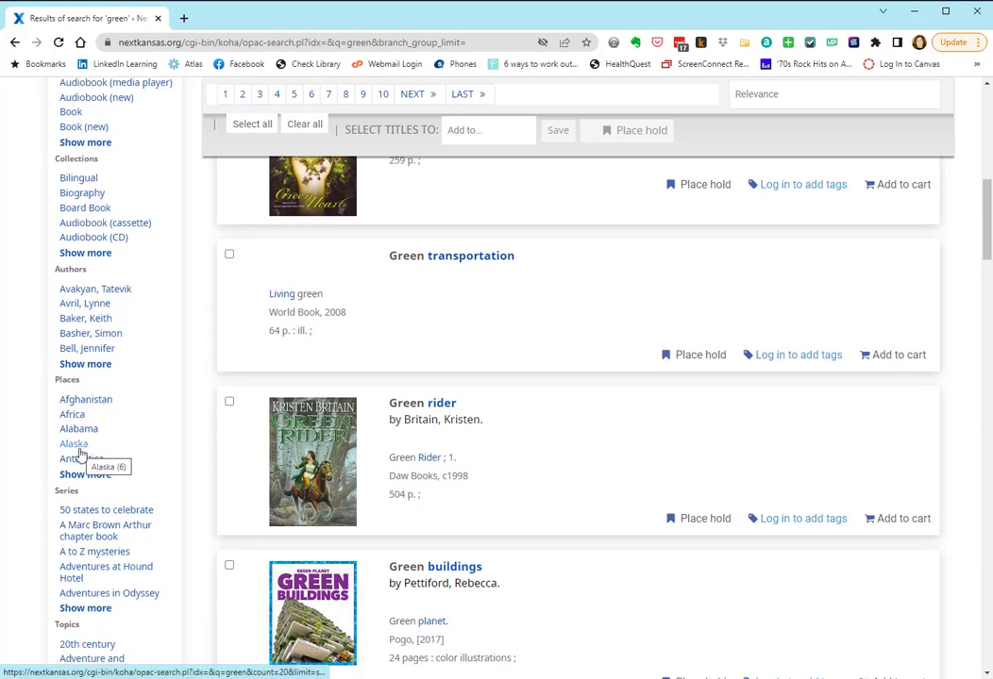
# Browse the results led by 'Green on green' and the sidebar facets
pyautogui.scroll(-4, 146, 430)
pyautogui.scroll(-2, 145, 520)
pyautogui.scroll(10, 146, 520)
pyautogui.scroll(2, 140, 520)
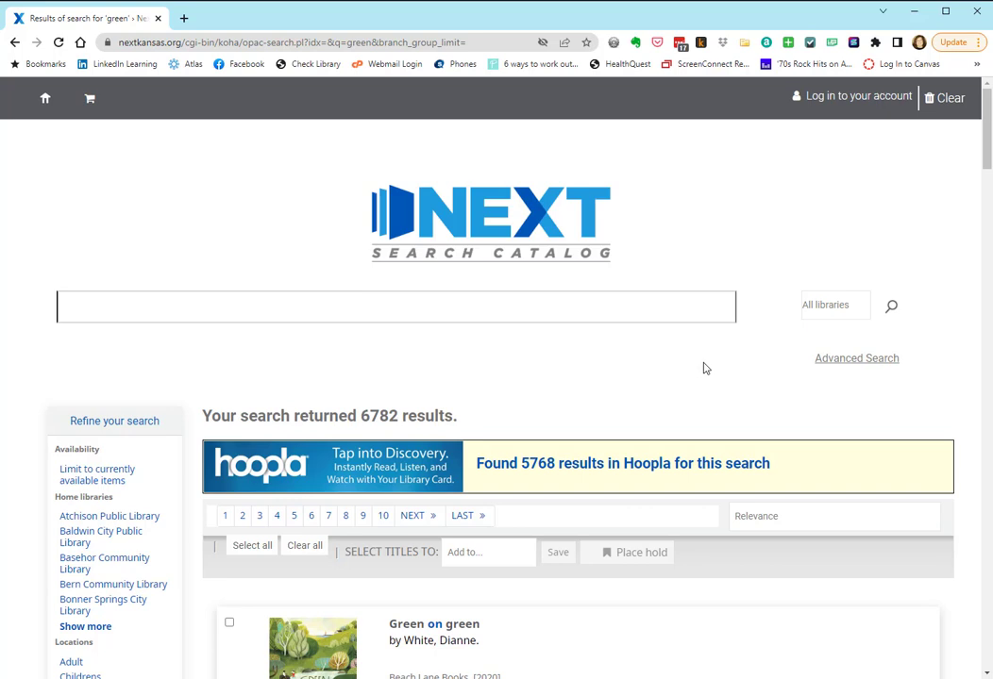
pyautogui.scroll(-3, 705, 368)
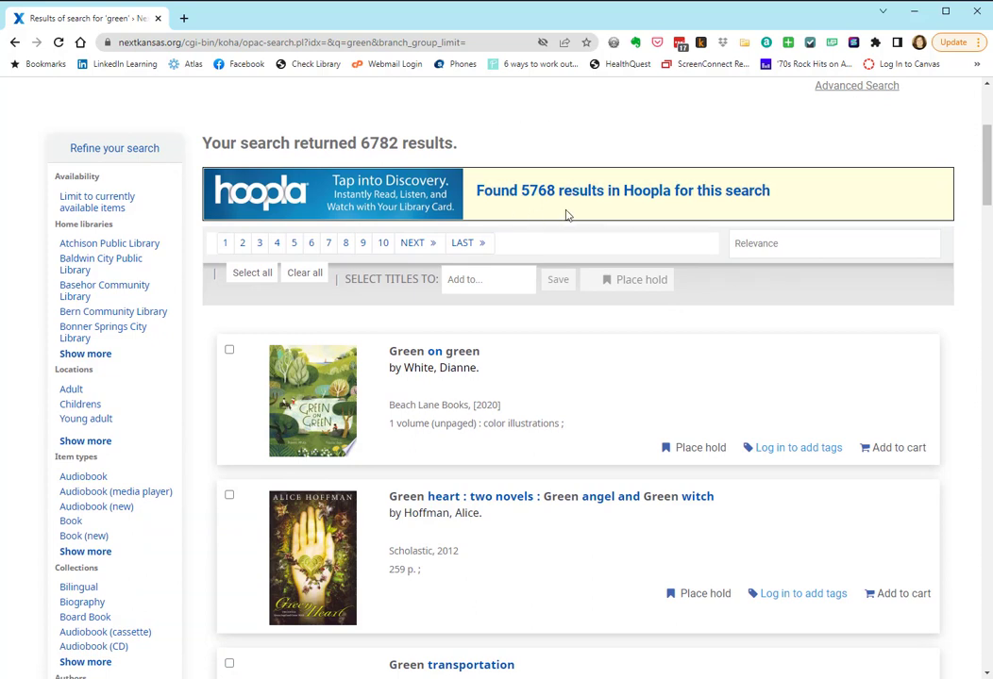
pyautogui.scroll(-2, 598, 454)
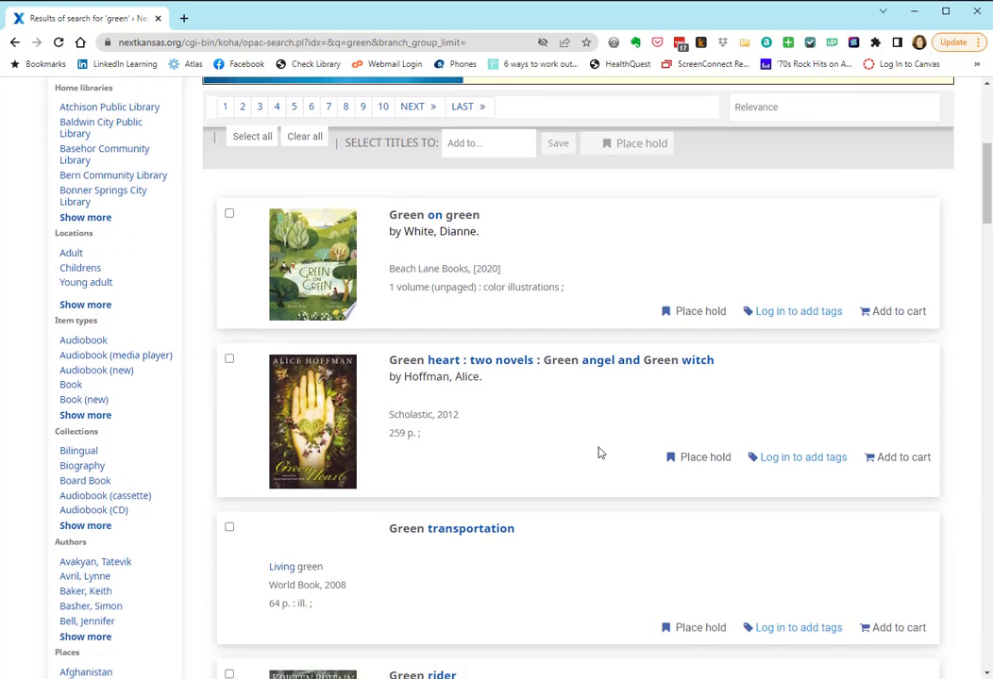
pyautogui.scroll(-1, 599, 454)
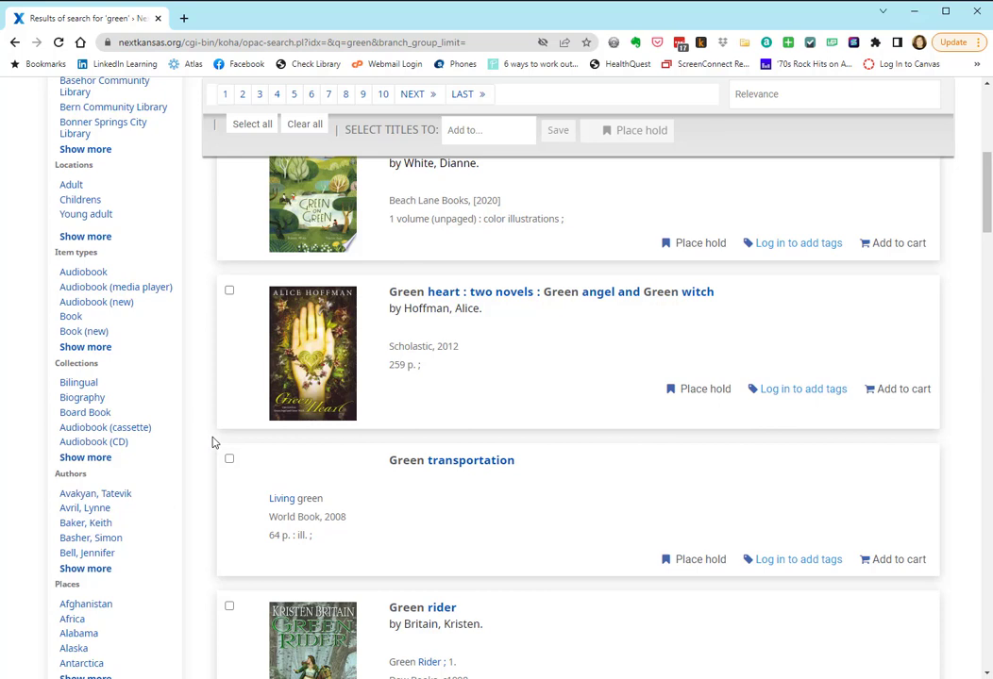
pyautogui.click(431, 467)
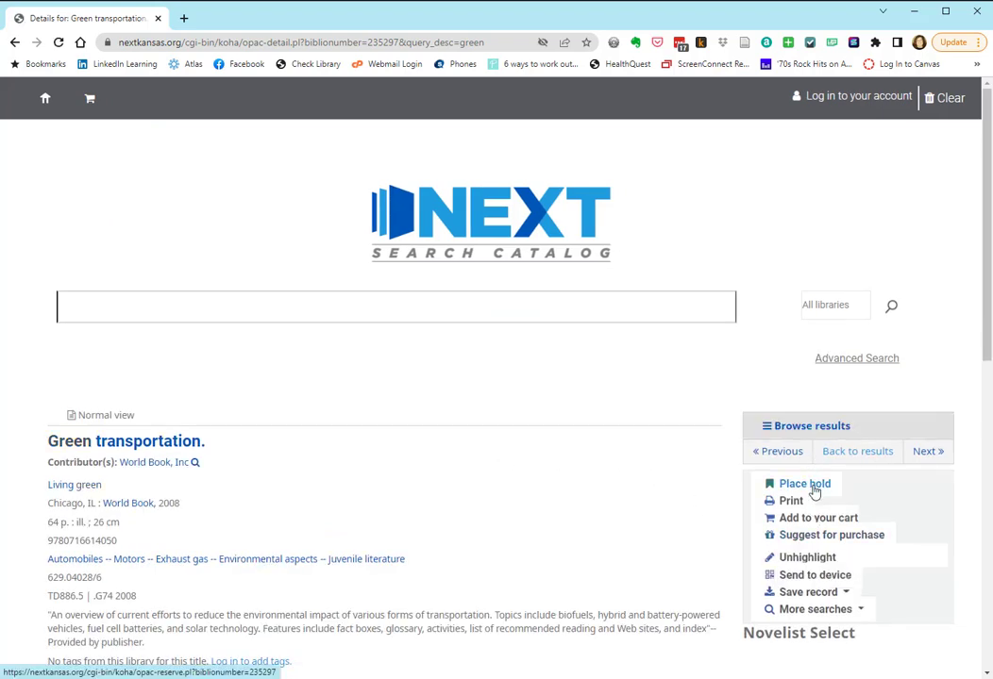
pyautogui.click(15, 43)
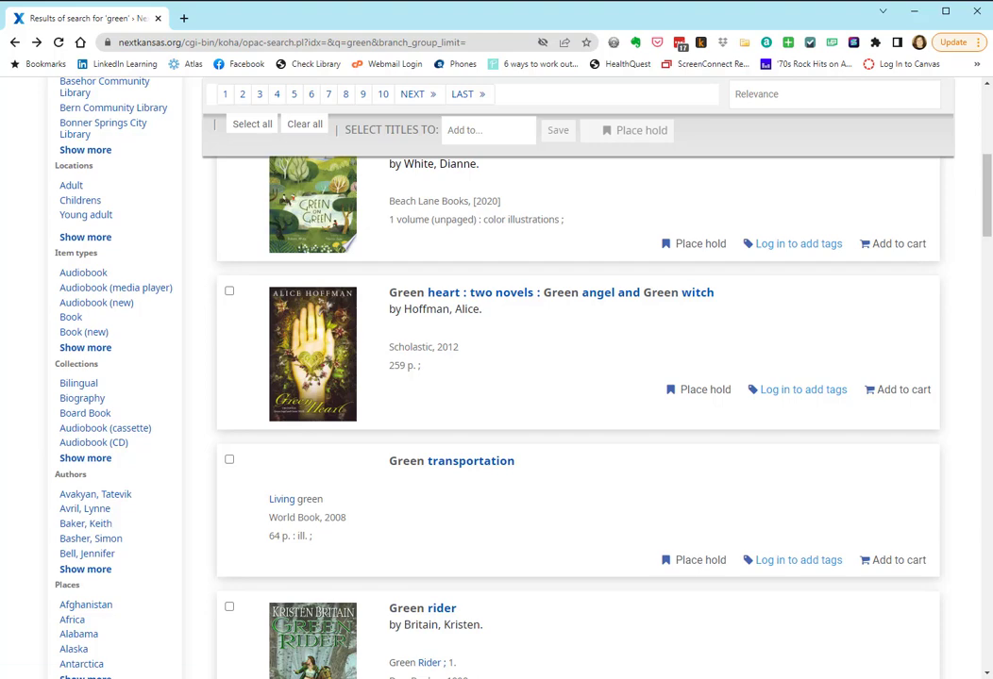
pyautogui.scroll(5, 716, 392)
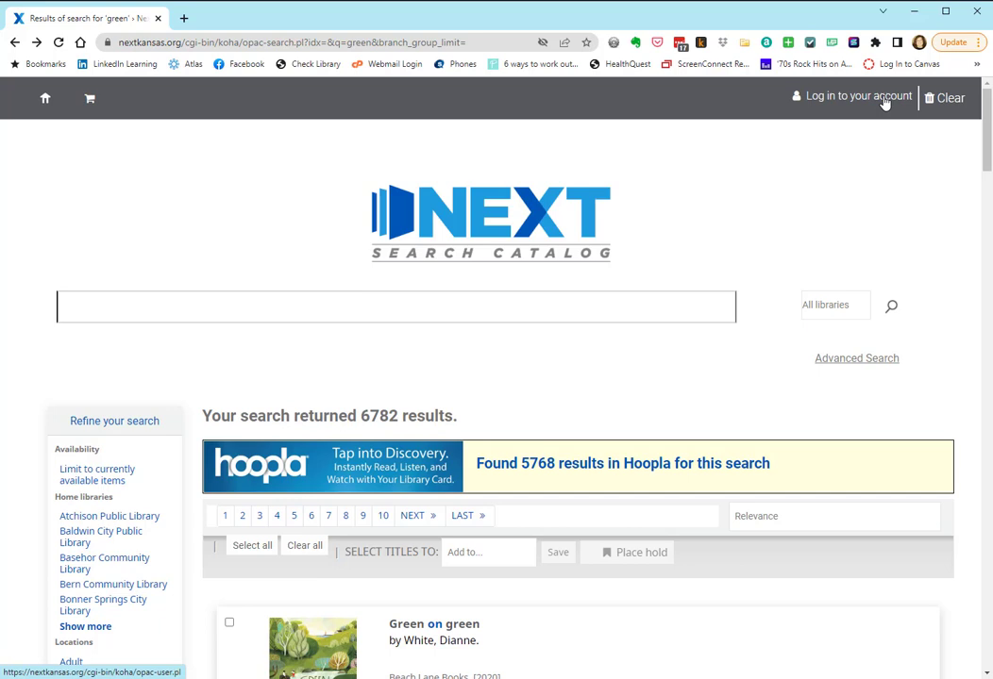
# Sign in to the patron account with the prefilled login and password
pyautogui.click(885, 99)
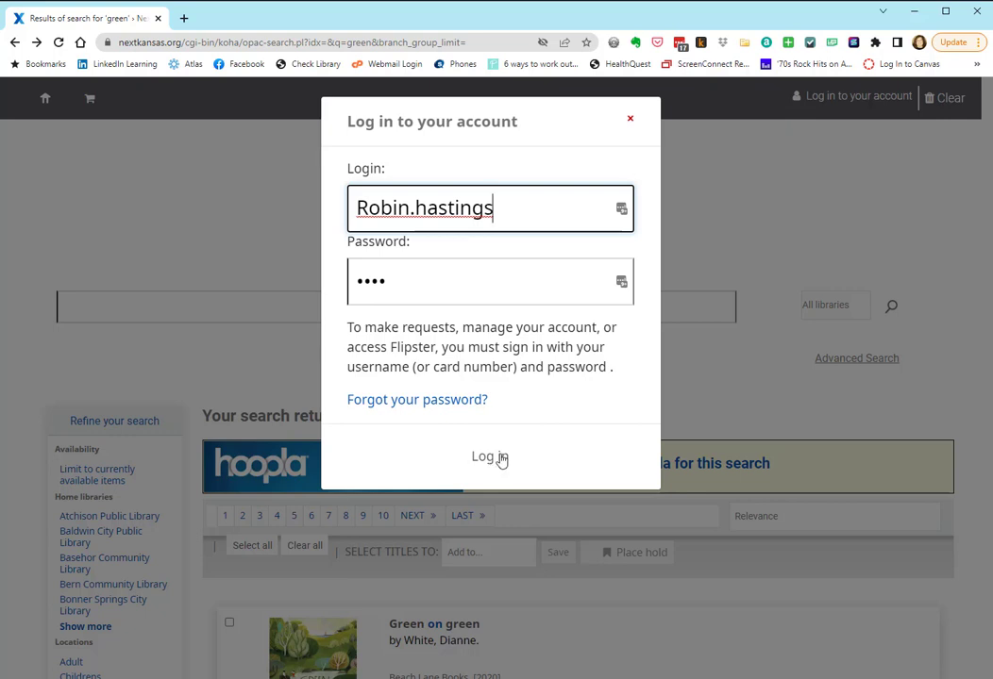
pyautogui.click(502, 459)
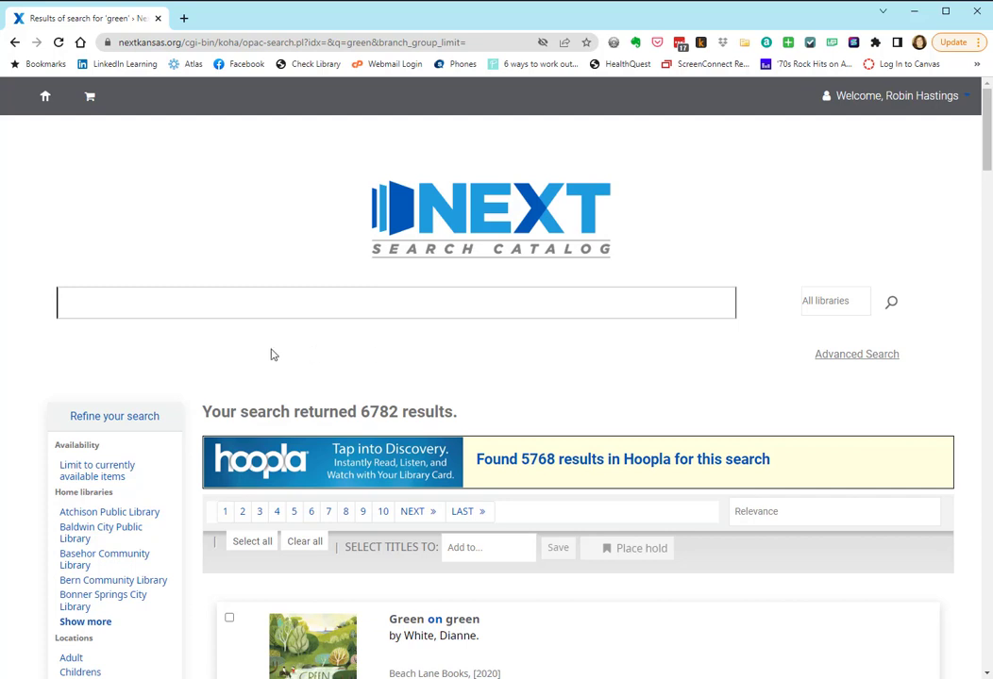
pyautogui.click(866, 107)
# Choose Your account from the Welcome menu to view the account summary
pyautogui.click(857, 132)
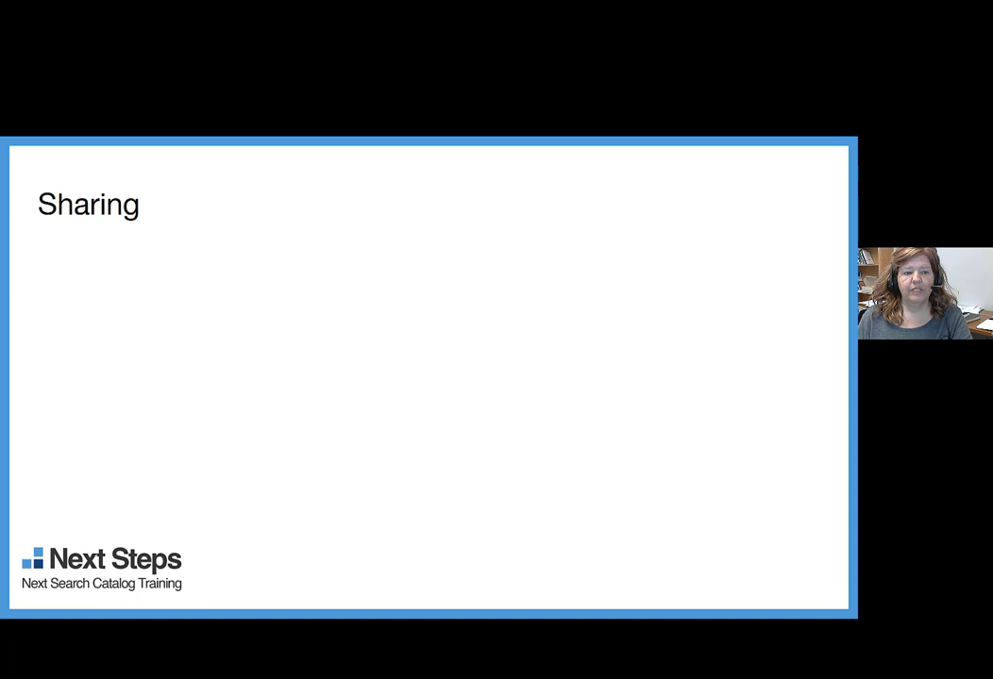
# Reveal the library icon, arrows, bookshelf and delivery worker on the Sharing slide
pyautogui.press('Right')
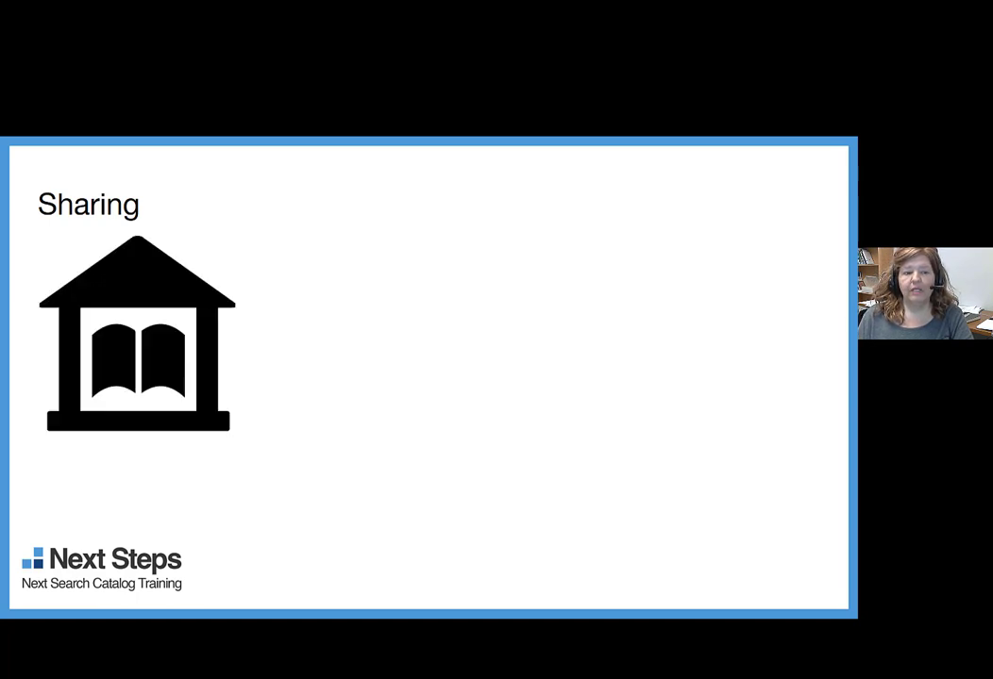
pyautogui.press('Right')
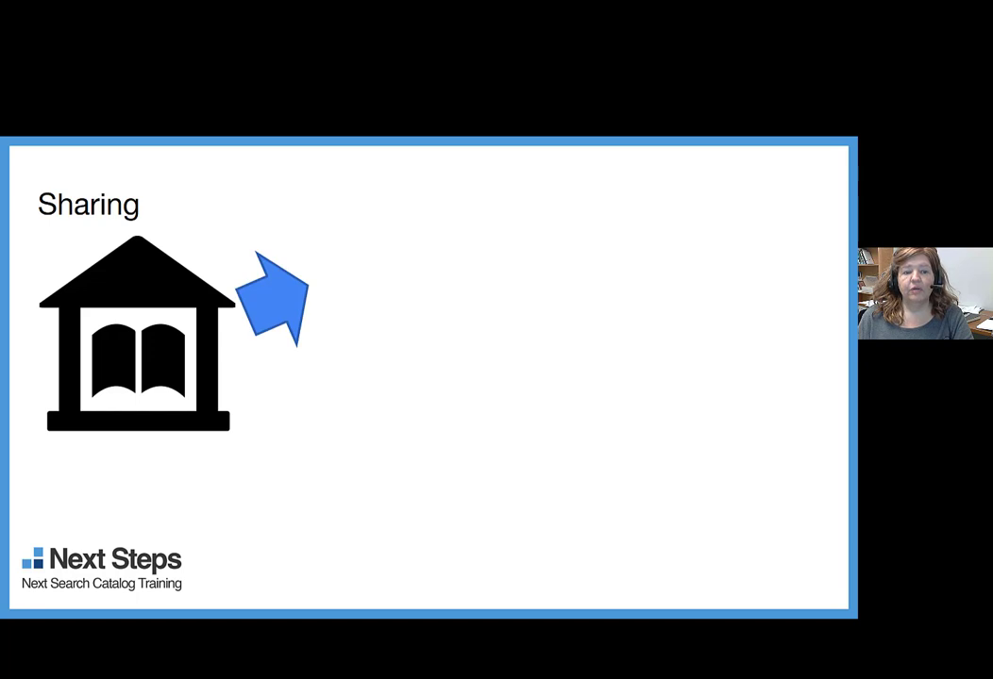
pyautogui.press('Right')
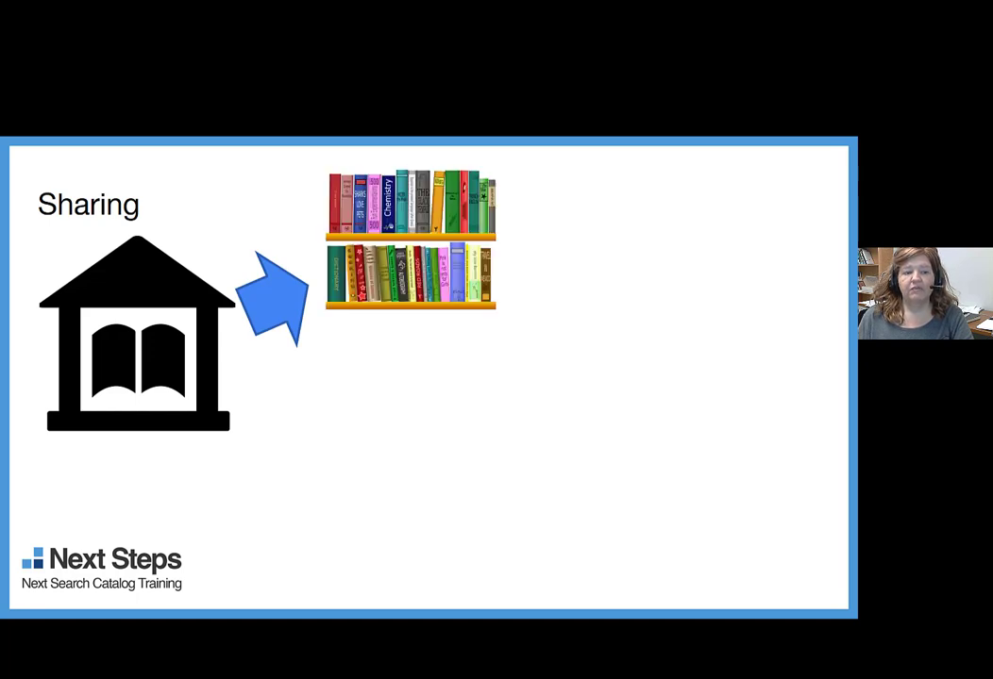
pyautogui.press('Right')
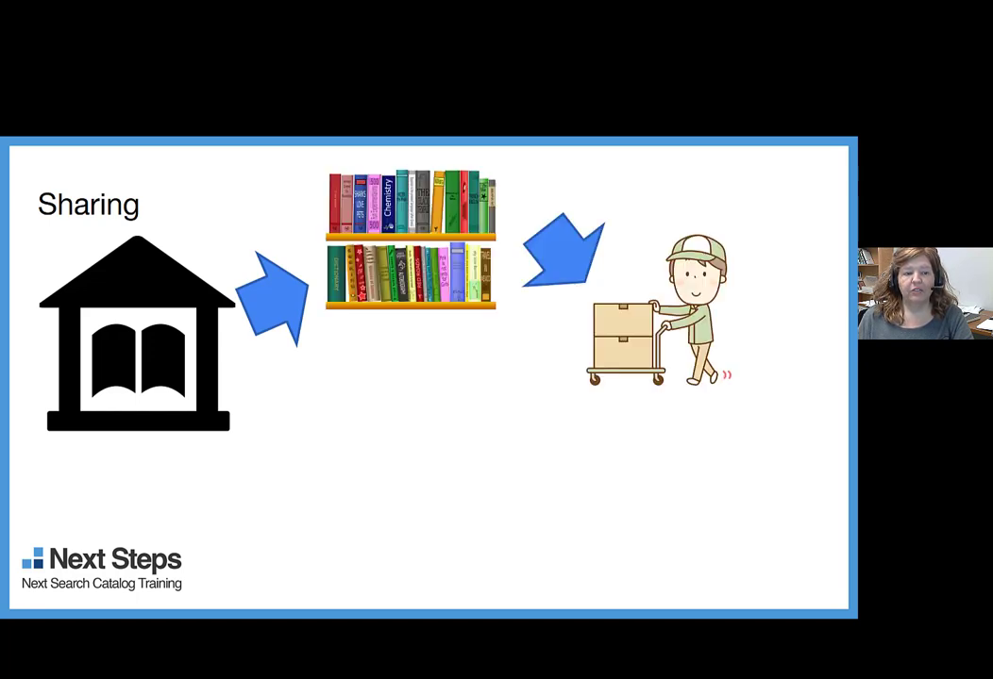